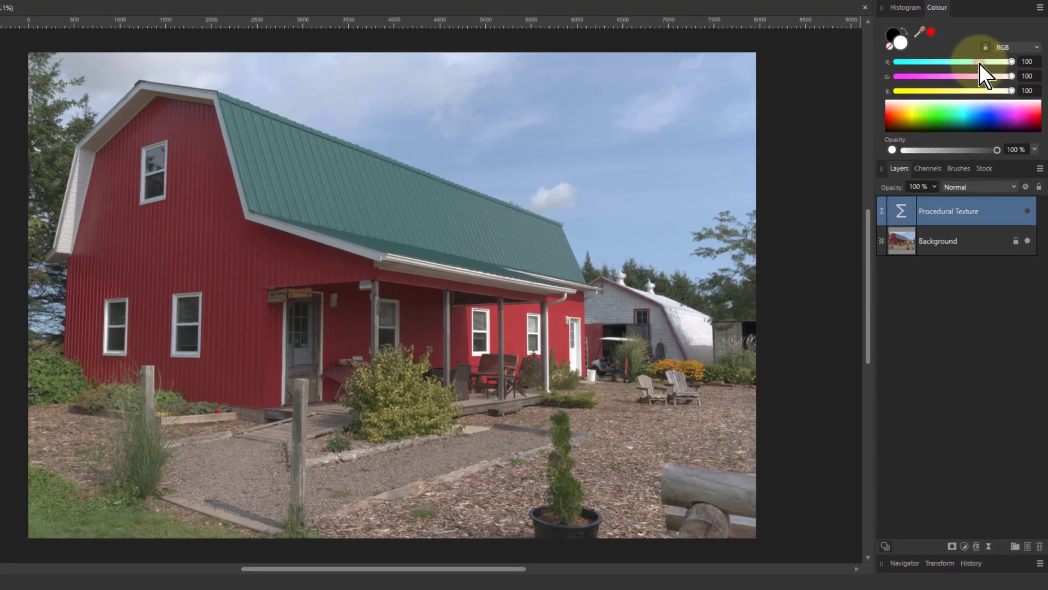
Step: Set the foreground colour's RGB sliders to R 72, G 50 and B 30 for a tan brown
{"action": "left_click", "coordinate": [980, 63]}
{"action": "left_click", "coordinate": [955, 75]}
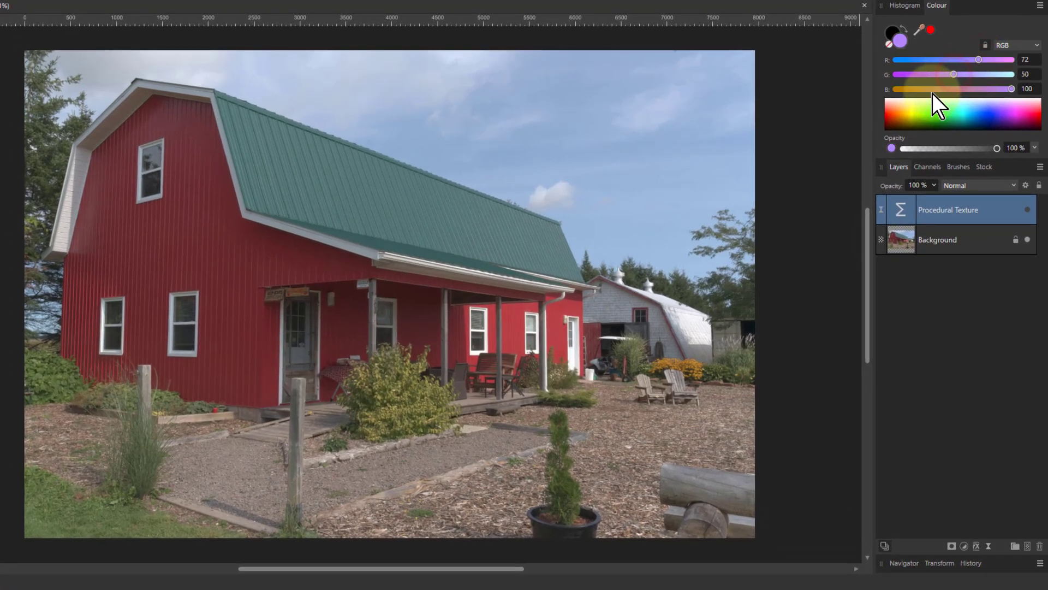
{"action": "left_click", "coordinate": [932, 91]}
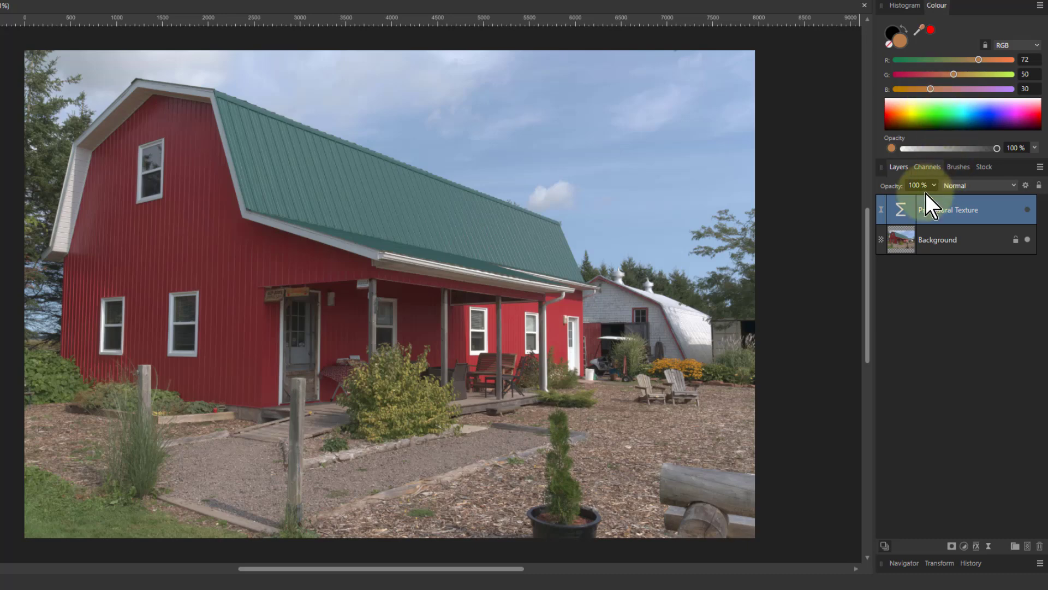
Step: Add a Live Procedural Texture filter and drag its dialog right to reveal the barn
{"action": "left_click", "coordinate": [989, 547]}
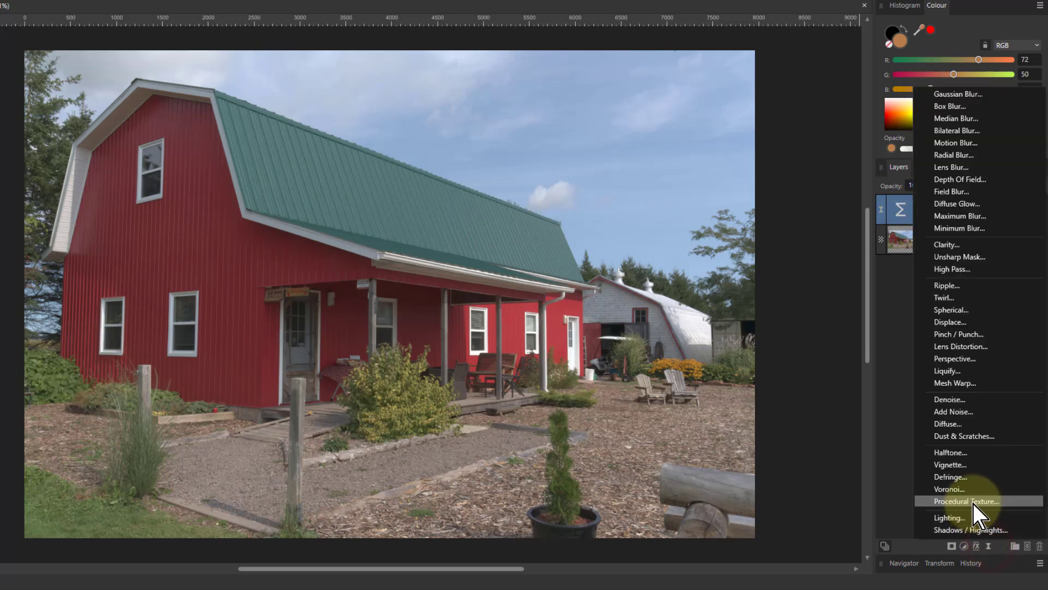
{"action": "left_click", "coordinate": [973, 504]}
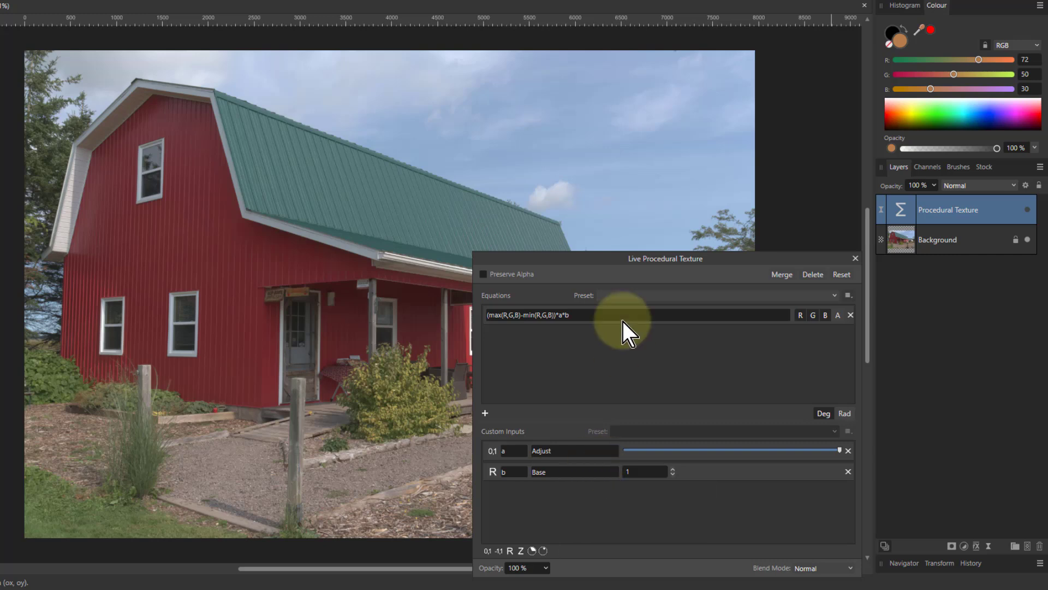
{"action": "left_click_drag", "start_coordinate": [611, 257], "coordinate": [789, 262]}
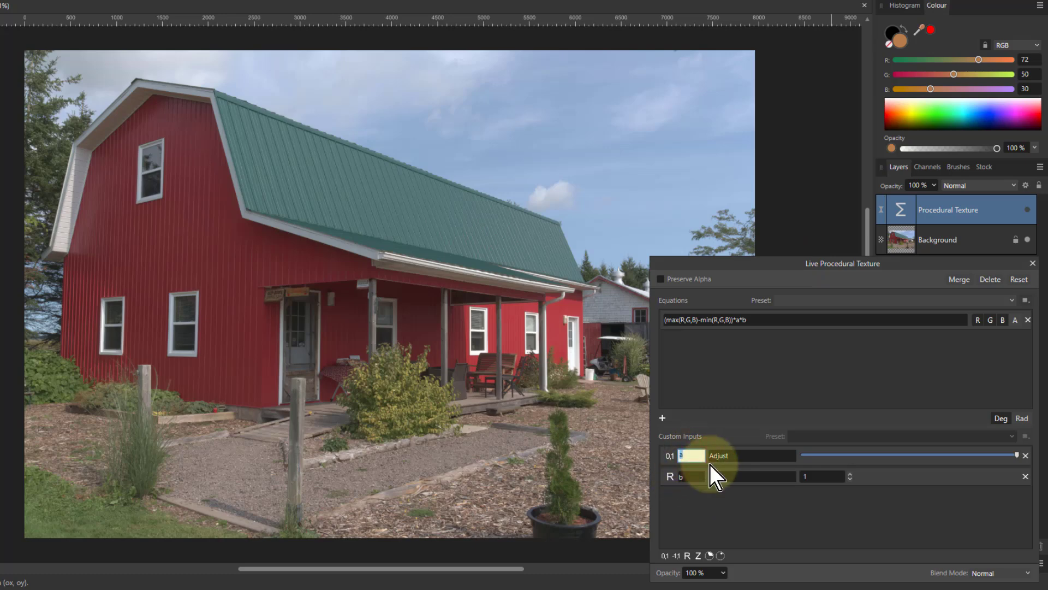
Step: Rename variable a to xx, add a new -1 to 1 input a, and make the texture visible
{"action": "left_click", "coordinate": [691, 502]}
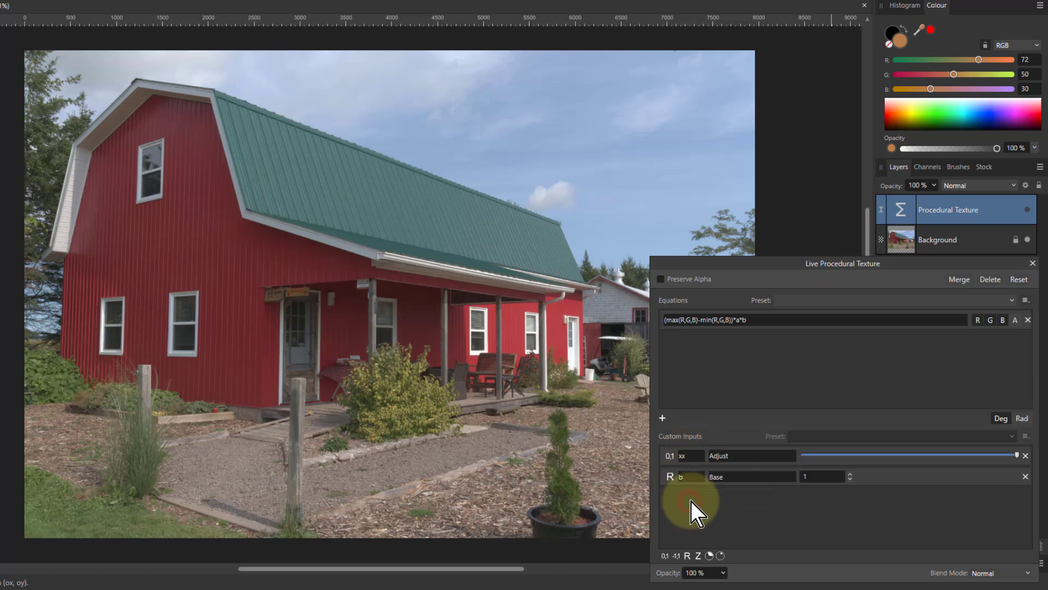
{"action": "left_click", "coordinate": [678, 556]}
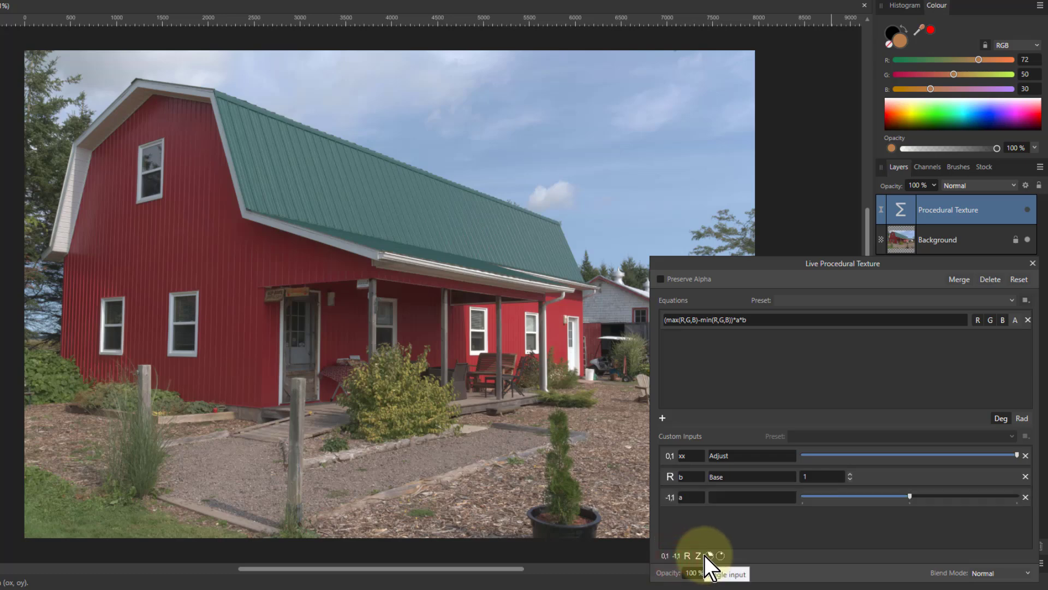
{"action": "left_click", "coordinate": [1028, 210]}
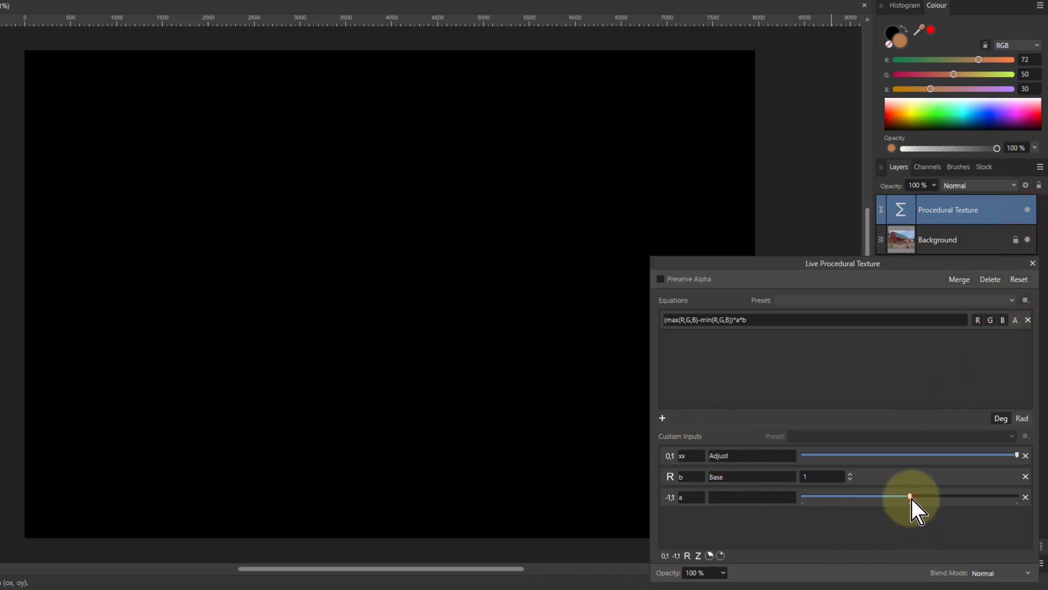
Step: Drag the a slider fully up to brighten the mask, then back to centre, blacking it out
{"action": "mouse_move", "coordinate": [921, 498]}
{"action": "left_mouse_down"}
{"action": "mouse_move", "coordinate": [931, 499]}
{"action": "mouse_move", "coordinate": [921, 499]}
{"action": "left_mouse_up"}
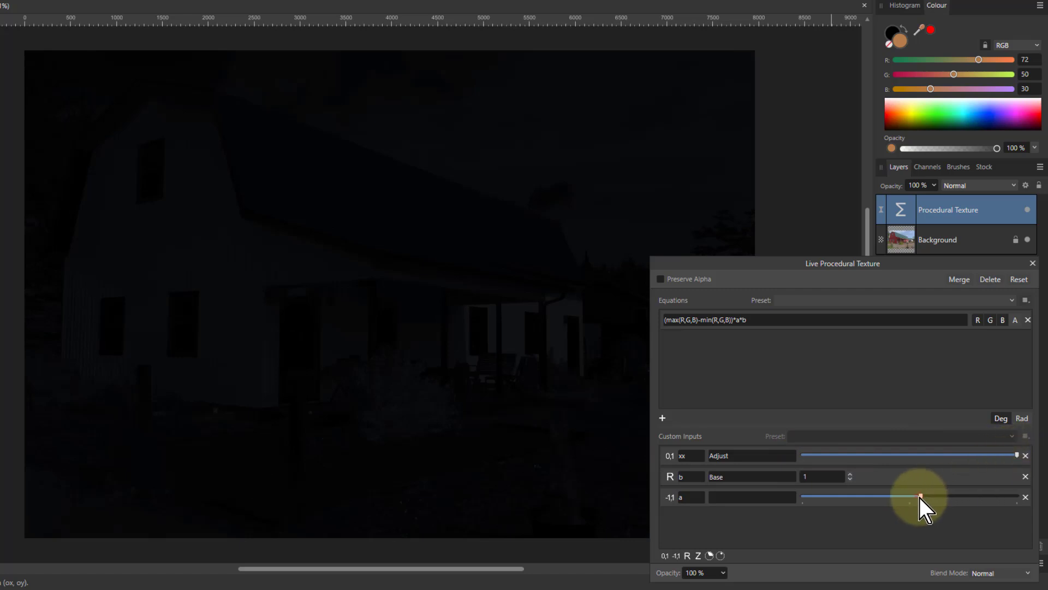
{"action": "left_click_drag", "start_coordinate": [909, 499], "coordinate": [1020, 498]}
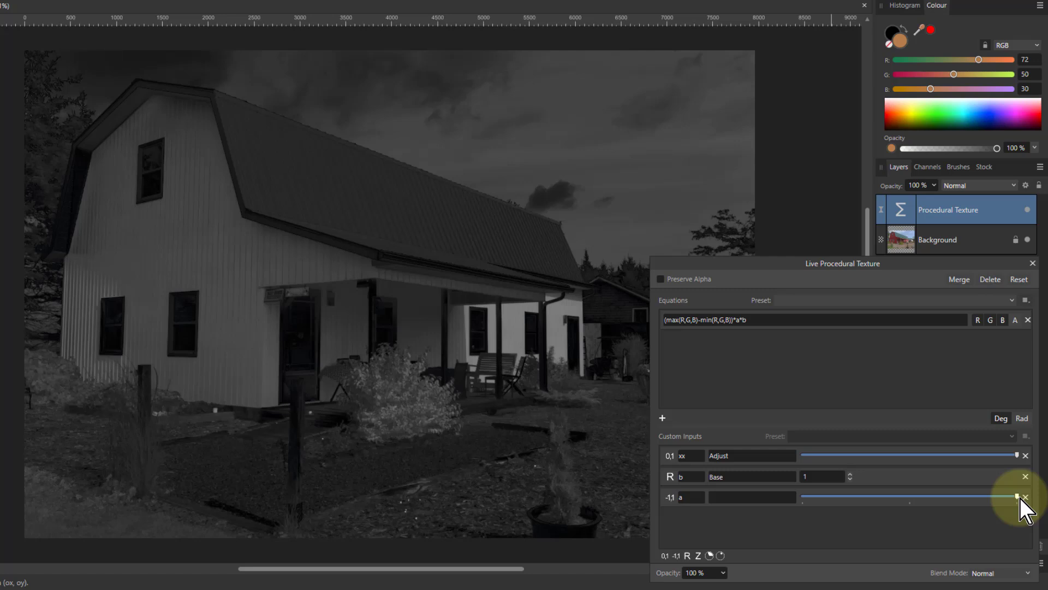
{"action": "left_click_drag", "start_coordinate": [1016, 498], "coordinate": [910, 506]}
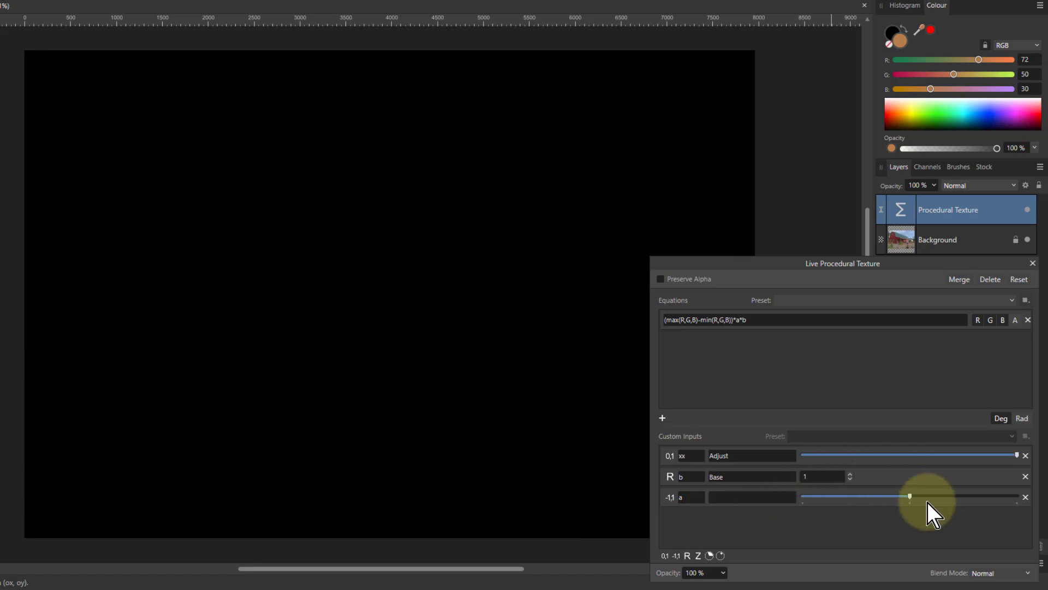
Step: Edit the equation to (max(R,G,B)-min(R,G,B))*(a+1)*b and adjust a to show the grey barn mask
{"action": "left_click", "coordinate": [742, 322]}
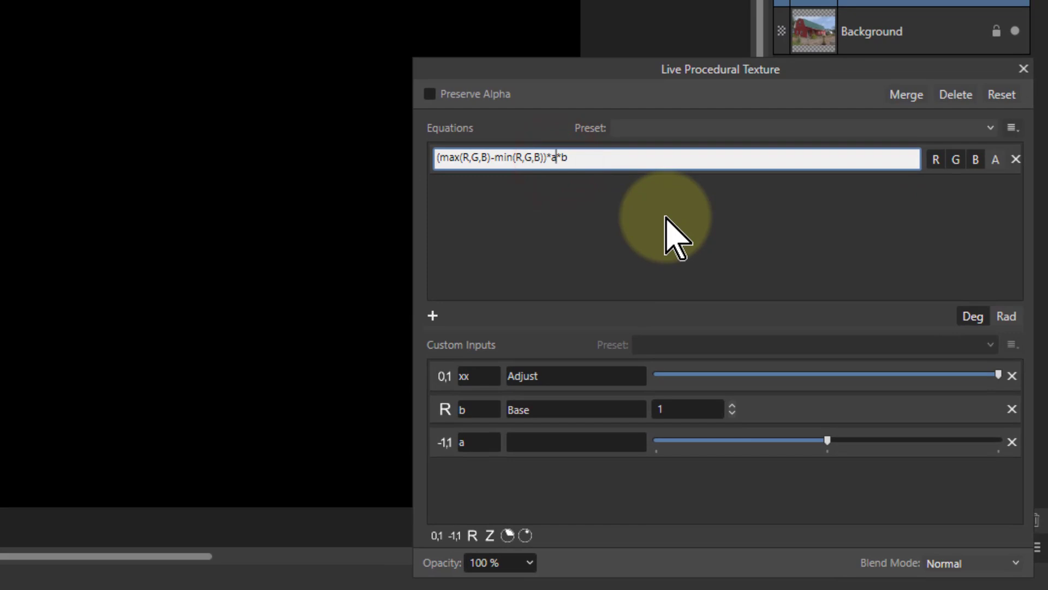
{"action": "key", "text": "Left"}
{"action": "type", "text": "("}
{"action": "key", "text": "Right"}
{"action": "type", "text": "+1)"}
{"action": "key", "text": "Return"}
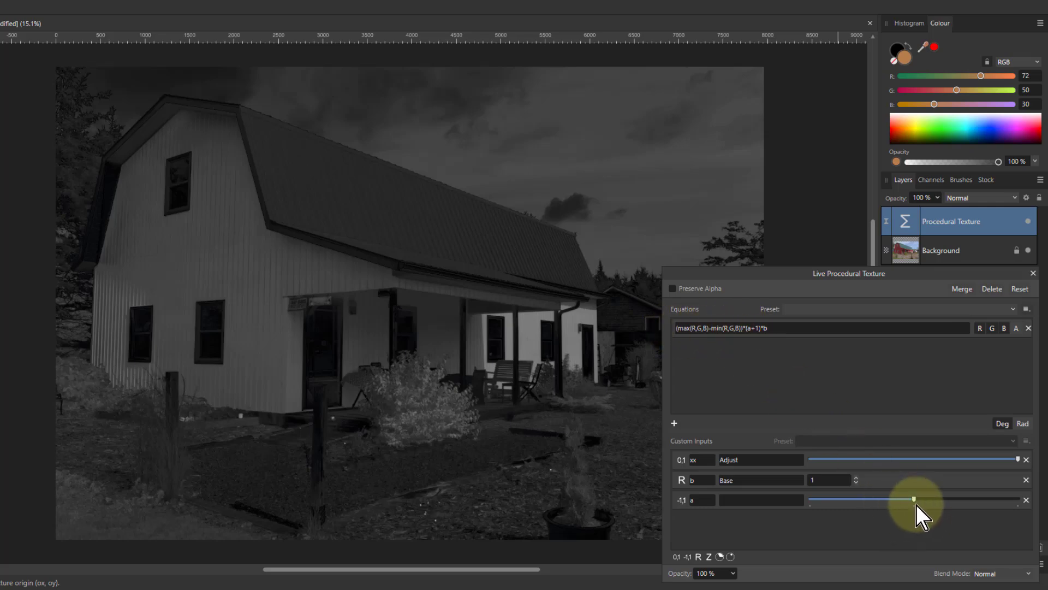
{"action": "mouse_move", "coordinate": [913, 499]}
{"action": "left_mouse_down"}
{"action": "mouse_move", "coordinate": [1029, 502]}
{"action": "mouse_move", "coordinate": [817, 512]}
{"action": "mouse_move", "coordinate": [1019, 510]}
{"action": "mouse_move", "coordinate": [912, 518]}
{"action": "left_mouse_up"}
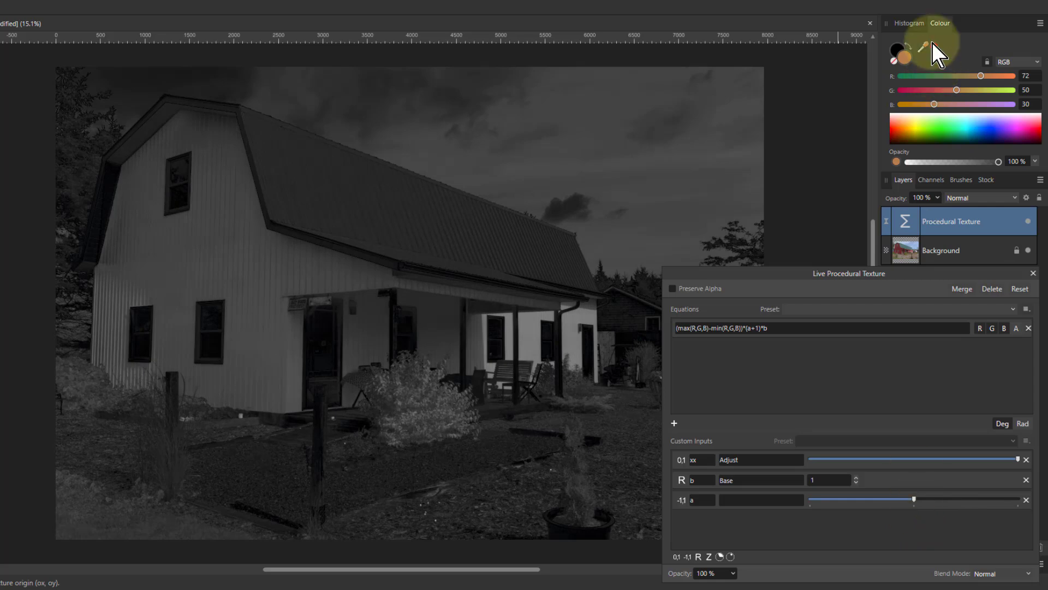
Step: Show the Histogram and drag a to stretch the mask, then return it to centre
{"action": "left_click", "coordinate": [909, 22]}
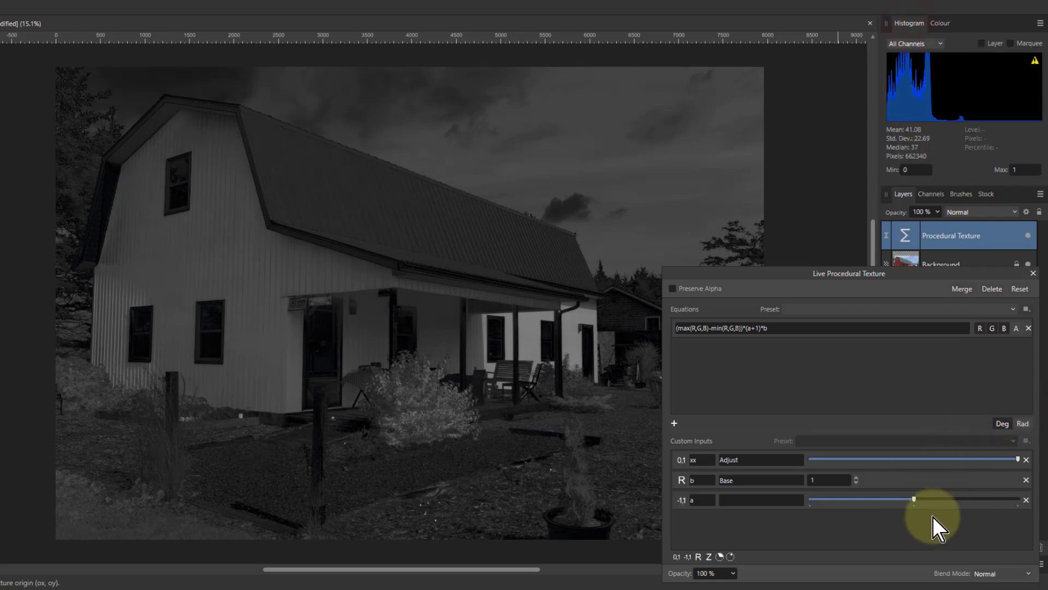
{"action": "left_click_drag", "start_coordinate": [918, 499], "coordinate": [865, 505]}
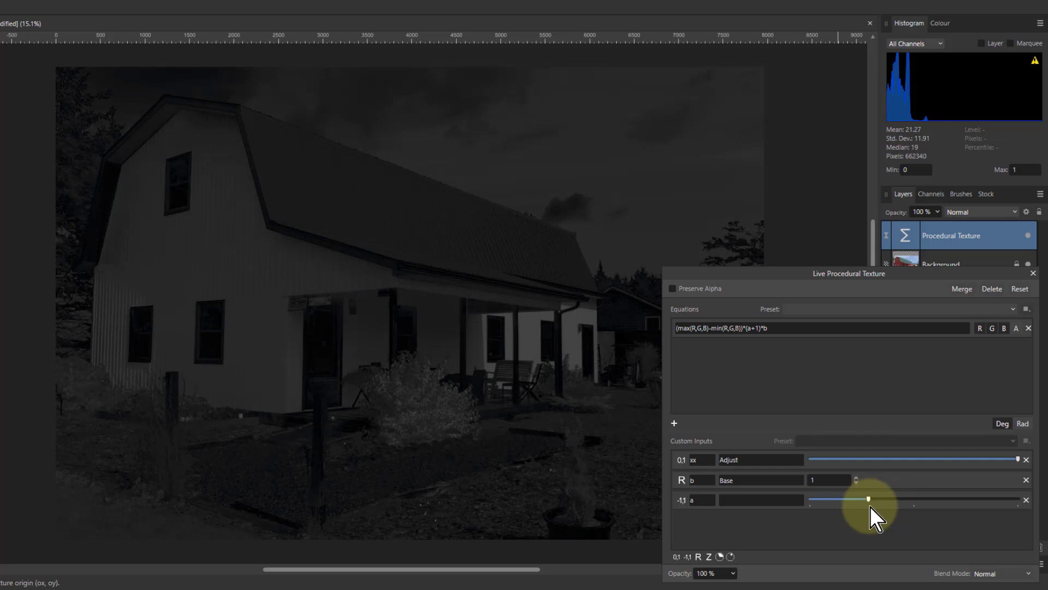
{"action": "left_click_drag", "start_coordinate": [870, 507], "coordinate": [915, 515]}
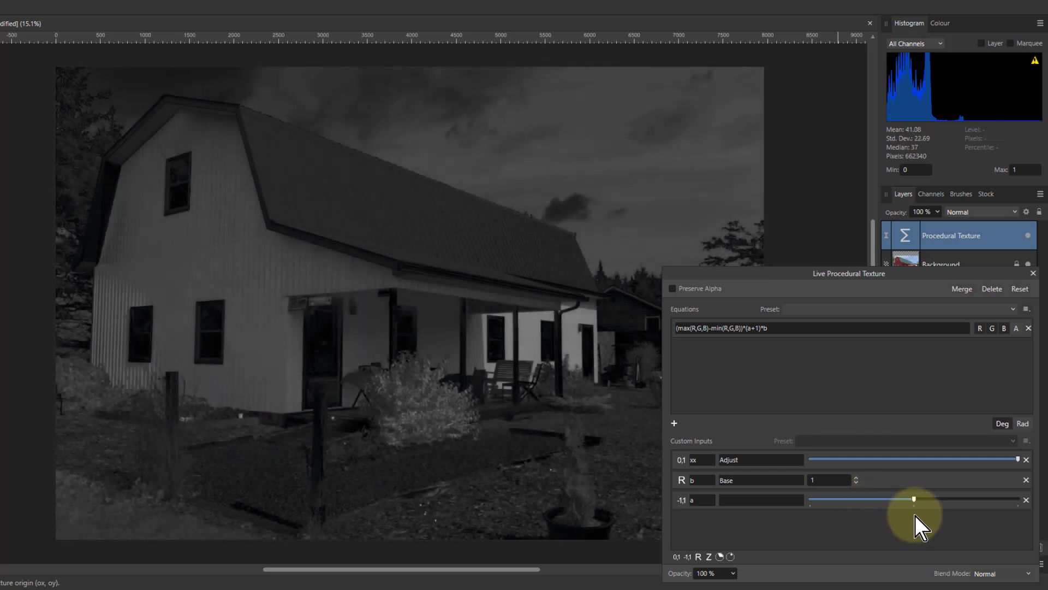
Step: Label input a 'Stretch / Squeeze' and nudge its slider to squeeze the mask slightly
{"action": "left_click", "coordinate": [773, 499]}
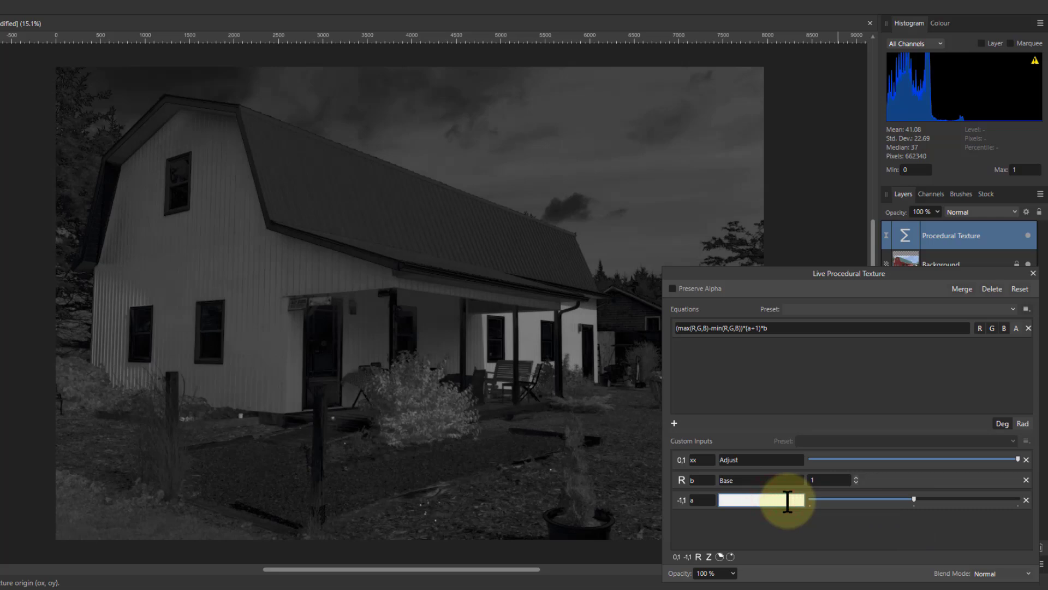
{"action": "type", "text": "Stretch / Squeeze"}
{"action": "key", "text": "Return"}
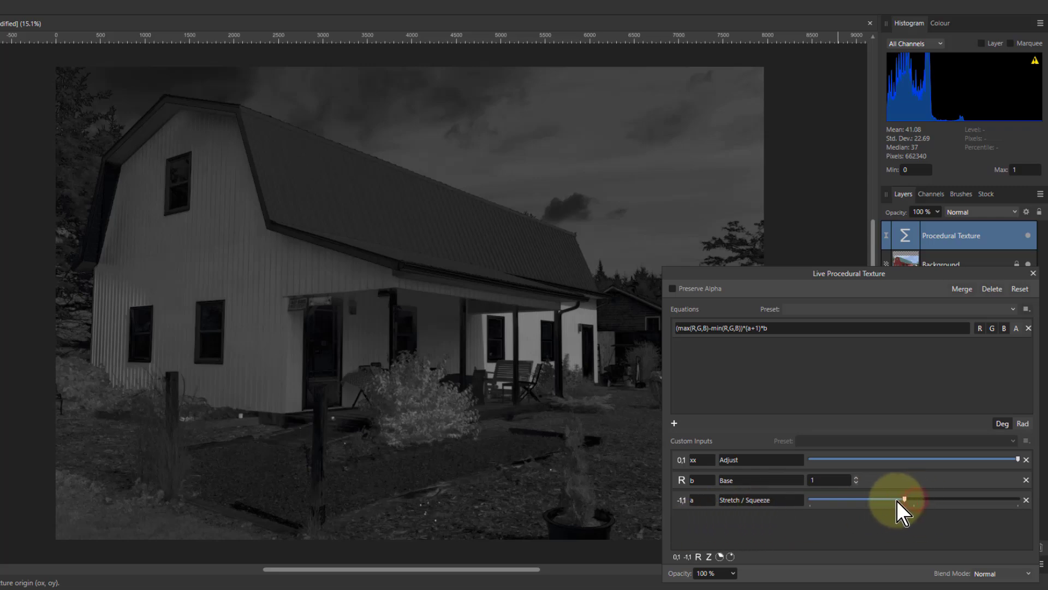
{"action": "mouse_move", "coordinate": [897, 500]}
{"action": "left_mouse_down"}
{"action": "mouse_move", "coordinate": [860, 501]}
{"action": "mouse_move", "coordinate": [912, 511]}
{"action": "left_mouse_up"}
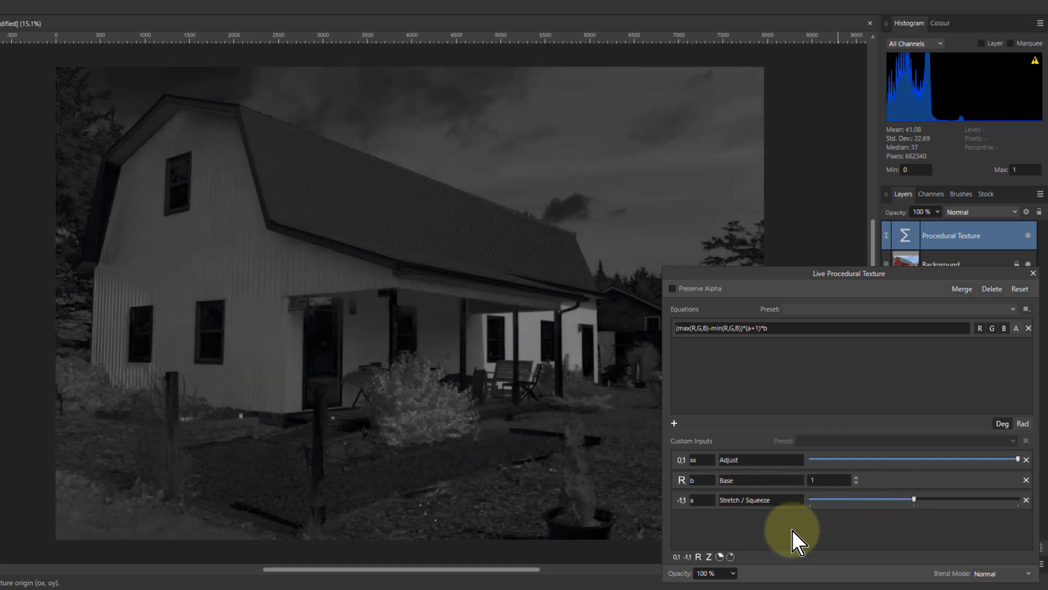
Step: Remove the Adjust and Base inputs, add a new integer input b, and try its values
{"action": "left_click", "coordinate": [1026, 460]}
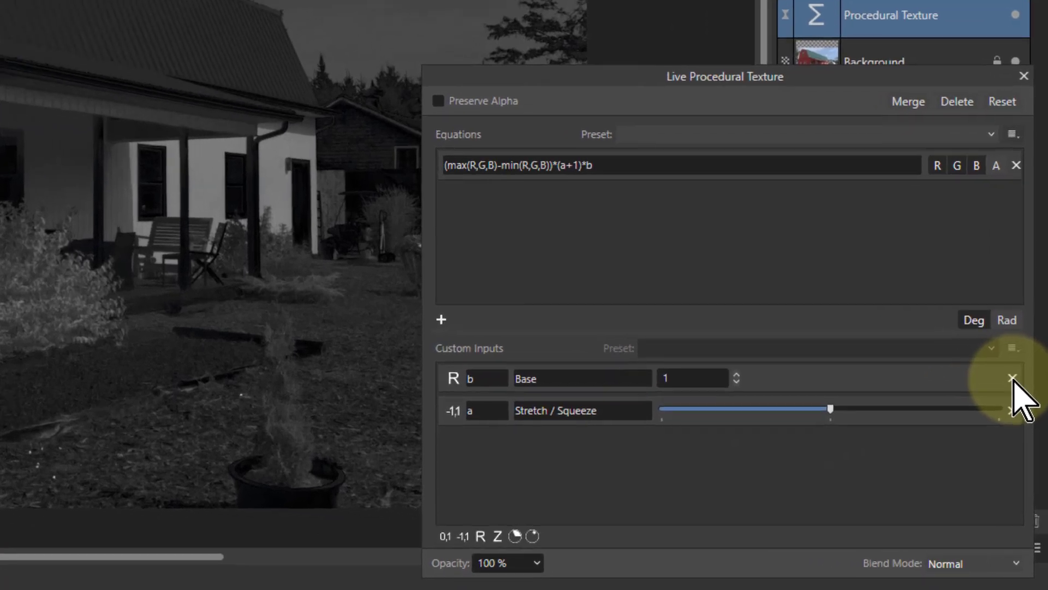
{"action": "left_click", "coordinate": [1026, 460]}
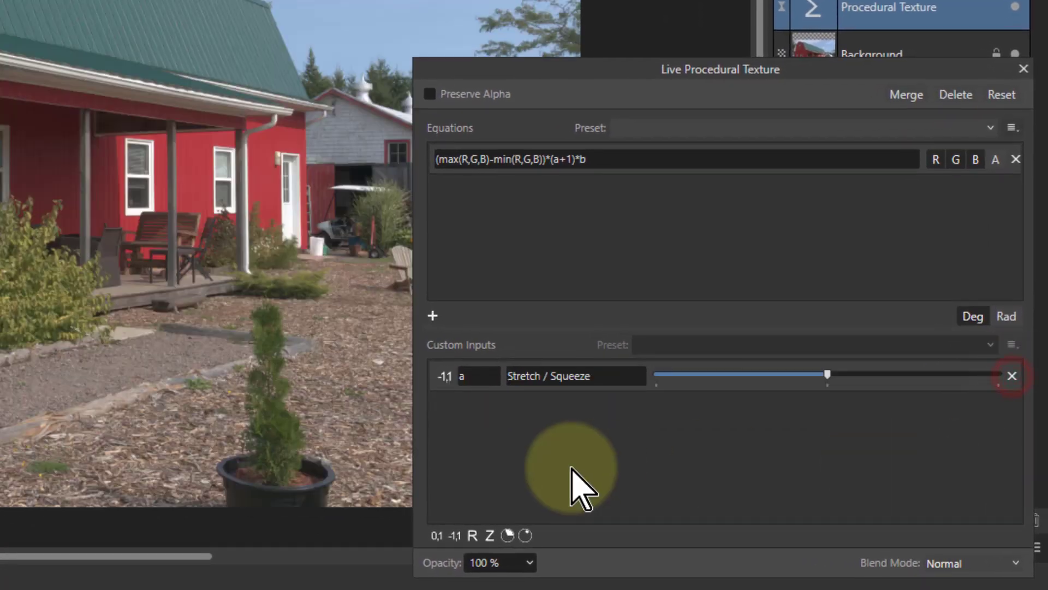
{"action": "left_click", "coordinate": [490, 535]}
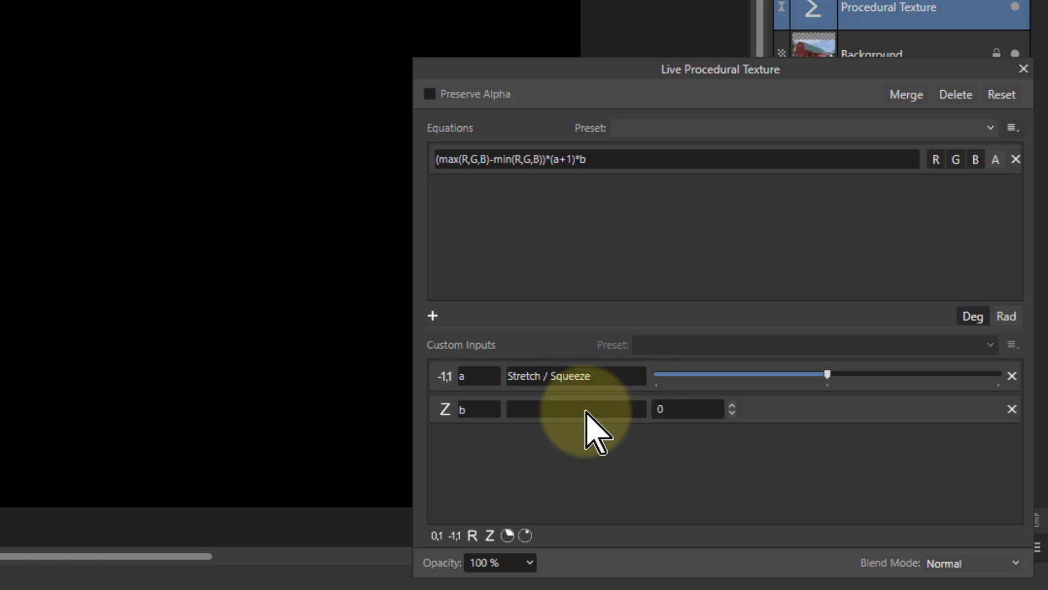
{"action": "left_click", "coordinate": [680, 410]}
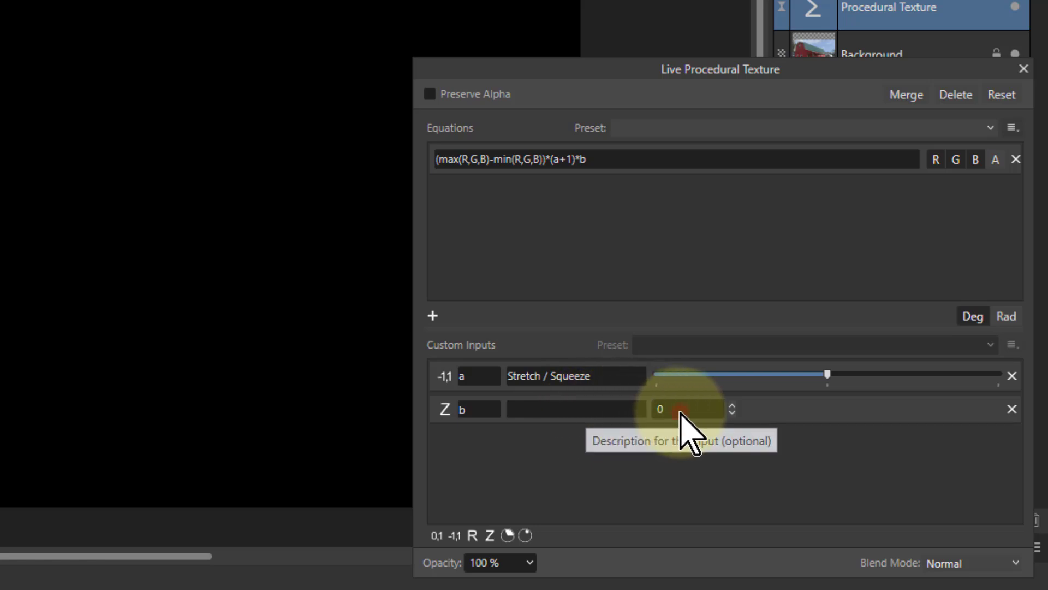
{"action": "left_click", "coordinate": [733, 406]}
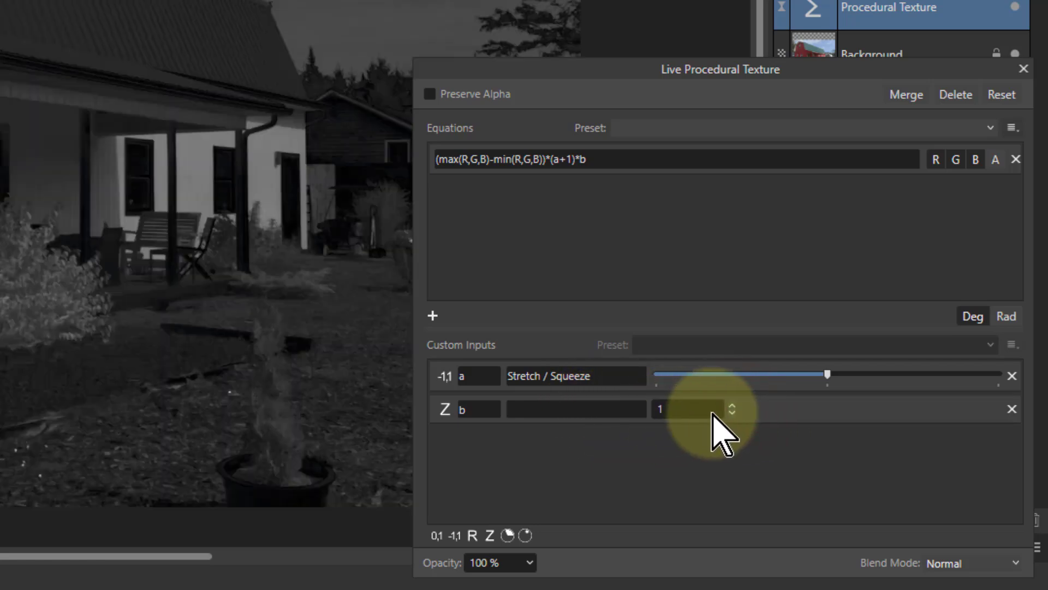
{"action": "left_click", "coordinate": [732, 413]}
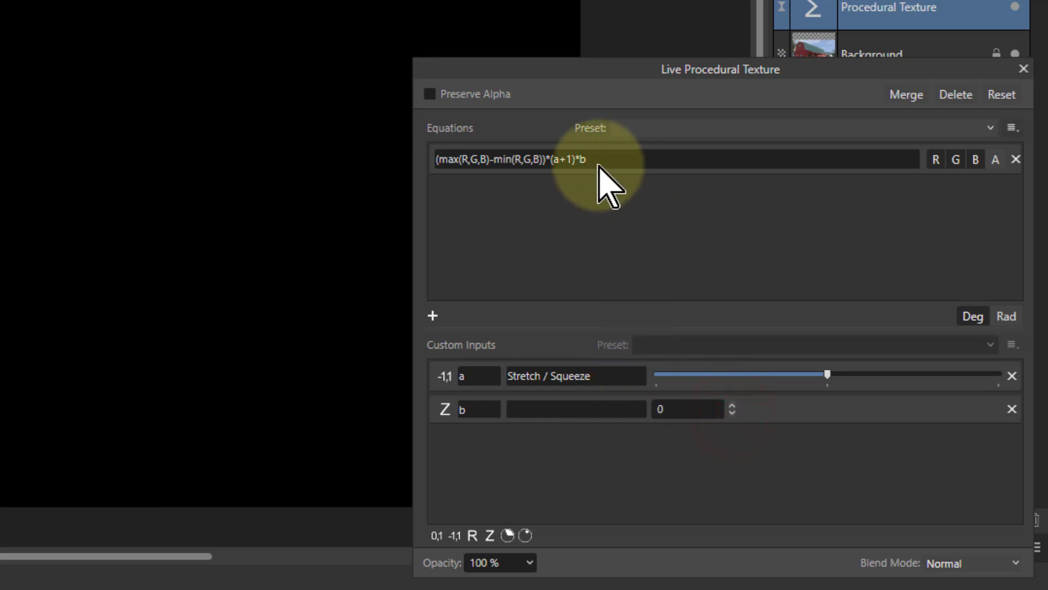
Step: Edit the equation to end with *(b+1), giving (max(R,G,B)-min(R,G,B))*(a+1)*(b+1)
{"action": "left_click", "coordinate": [598, 158]}
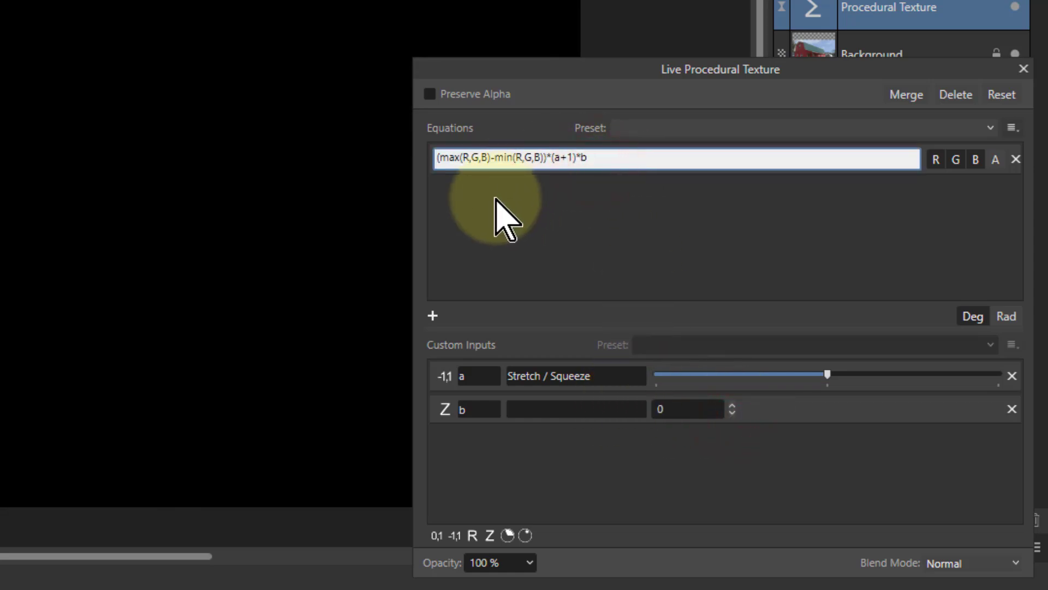
{"action": "key", "text": "BackSpace"}
{"action": "type", "text": "(bb"}
{"action": "key", "text": "BackSpace"}
{"action": "type", "text": "+1)"}
{"action": "key", "text": "Return"}
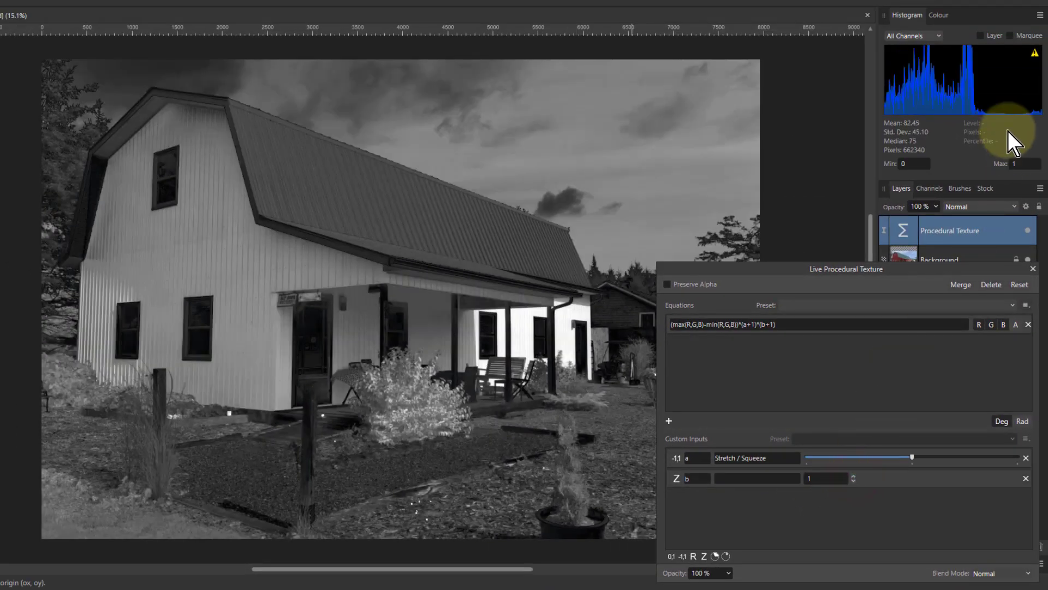
Step: Label input b 'Stretch Boost' and lower its value to 0
{"action": "left_click", "coordinate": [752, 479]}
{"action": "type", "text": "St"}
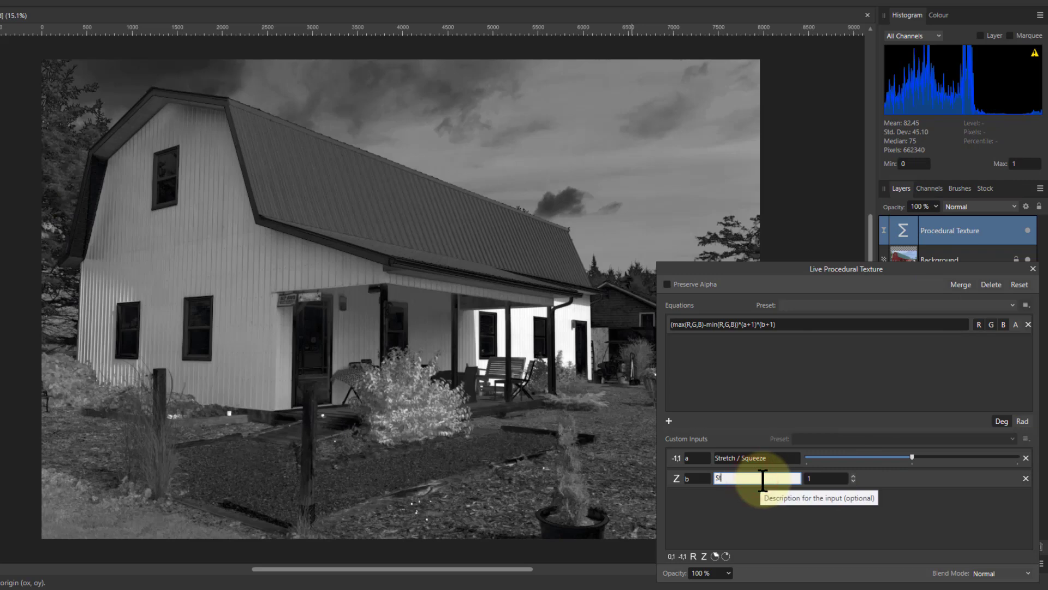
{"action": "type", "text": "retch boost"}
{"action": "key", "text": "Delete"}
{"action": "type", "text": "B"}
{"action": "key", "text": "Return"}
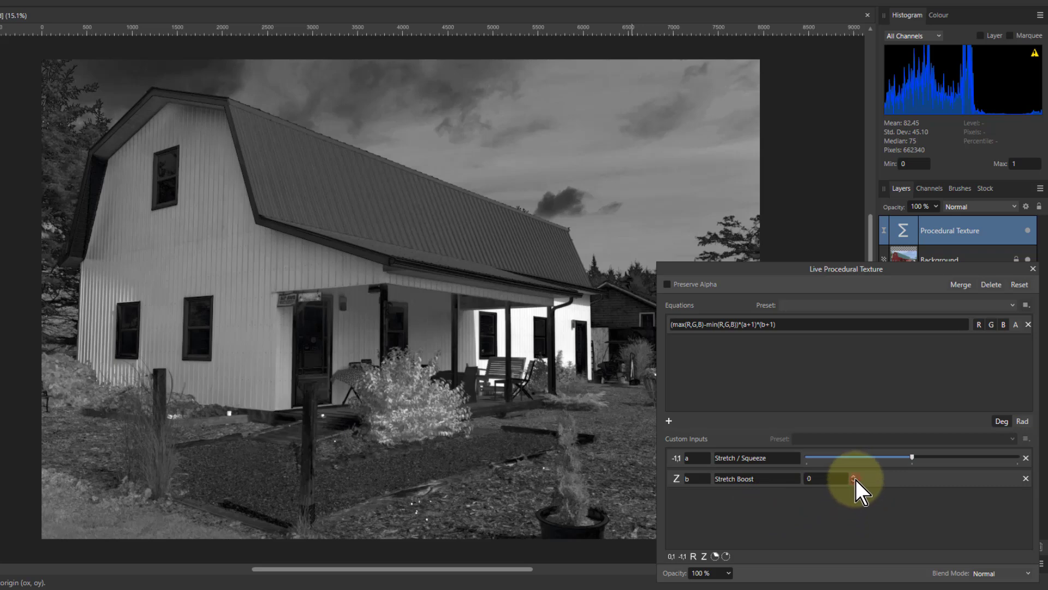
{"action": "left_click", "coordinate": [854, 481]}
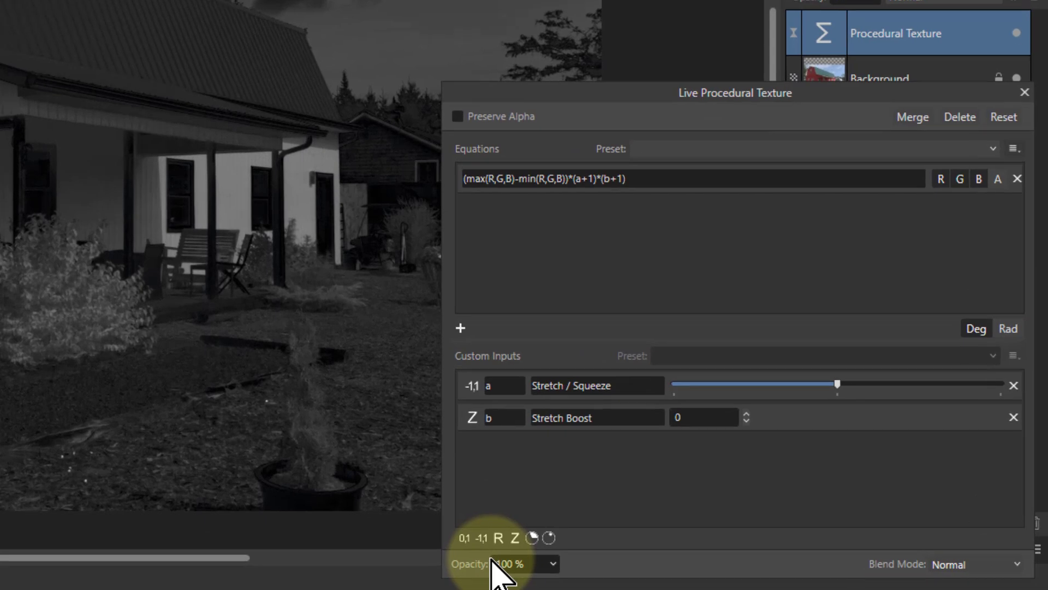
Step: Add a 0 to 1 input c, append +c to the equation, and raise c to lighten the map
{"action": "left_click", "coordinate": [463, 538]}
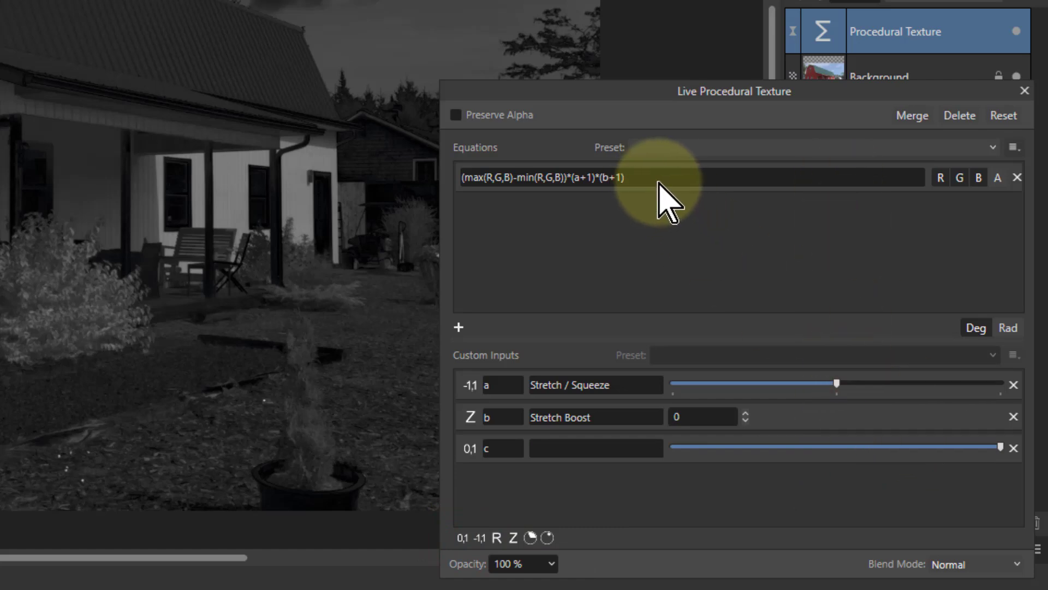
{"action": "left_click_drag", "start_coordinate": [1002, 448], "coordinate": [761, 589]}
{"action": "left_click", "coordinate": [637, 180]}
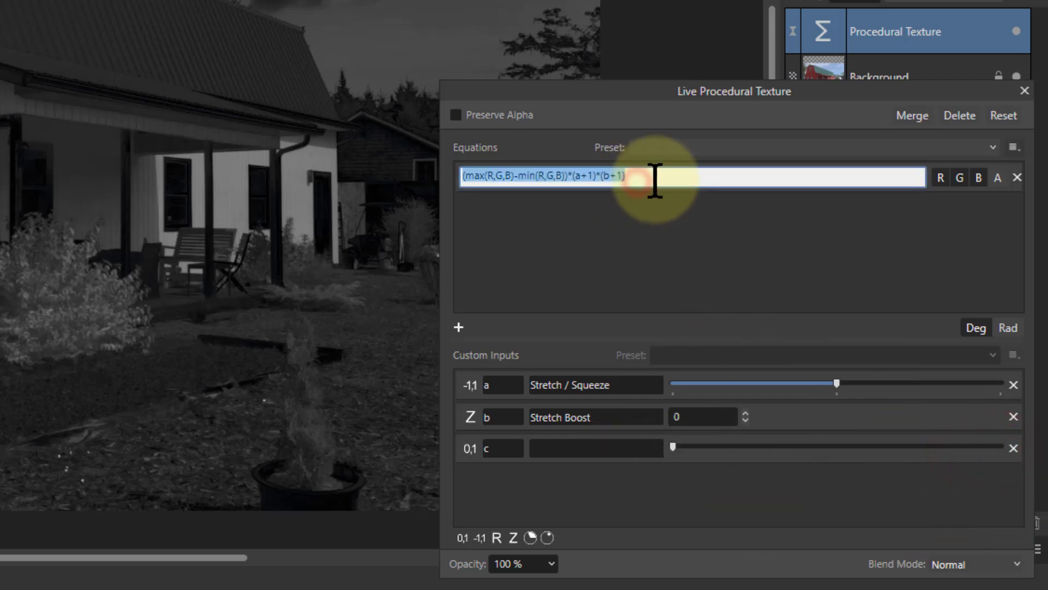
{"action": "left_click", "coordinate": [656, 180]}
{"action": "type", "text": "+"}
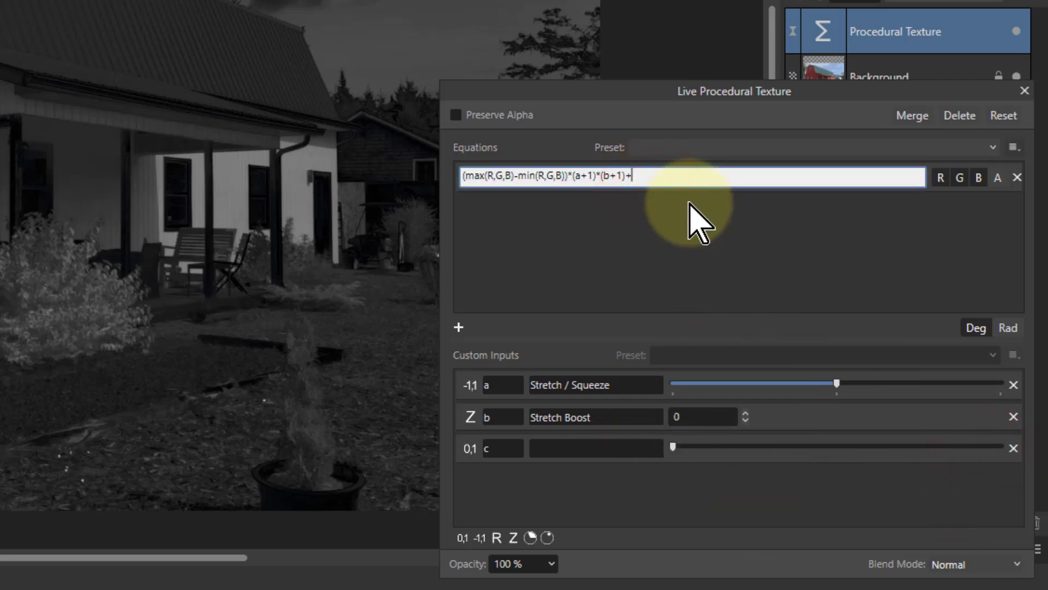
{"action": "type", "text": "c"}
{"action": "key", "text": "Return"}
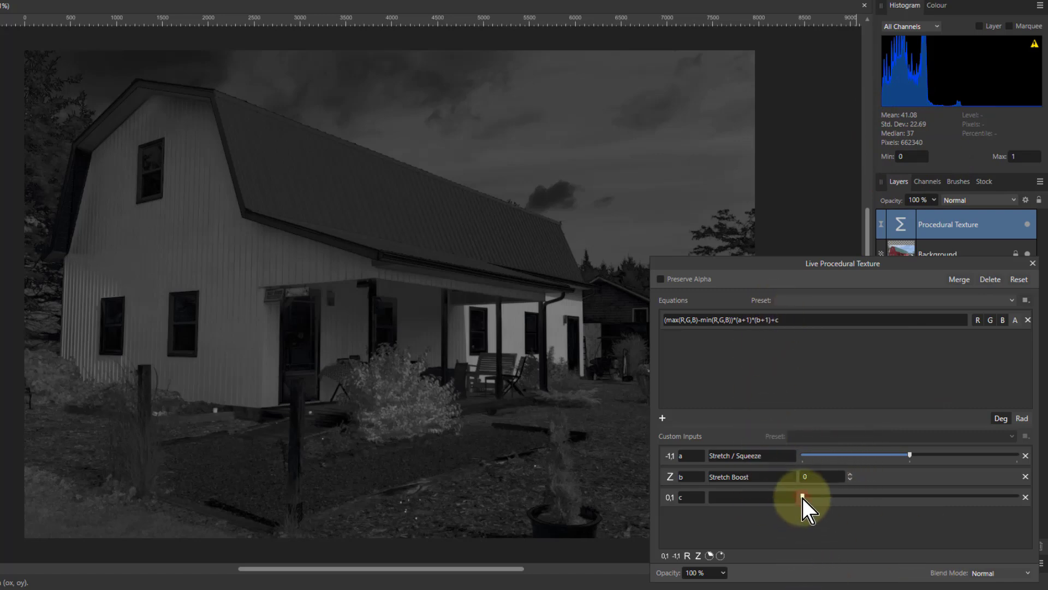
{"action": "left_click_drag", "start_coordinate": [804, 499], "coordinate": [870, 498]}
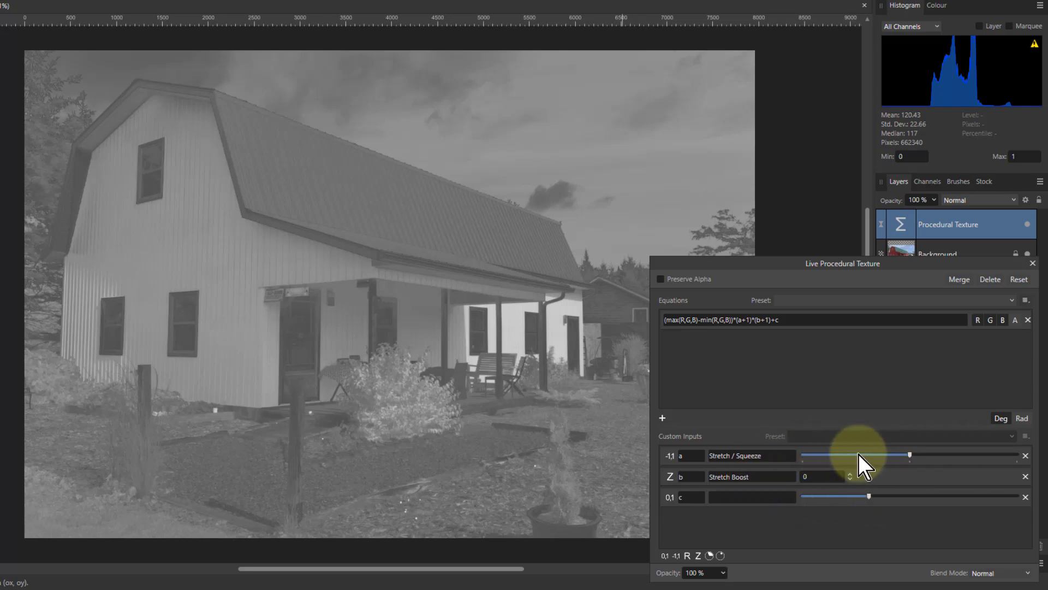
Step: Delete input c and add a new -1 to 1 input c in its place
{"action": "left_click", "coordinate": [1026, 497]}
{"action": "left_click", "coordinate": [678, 556]}
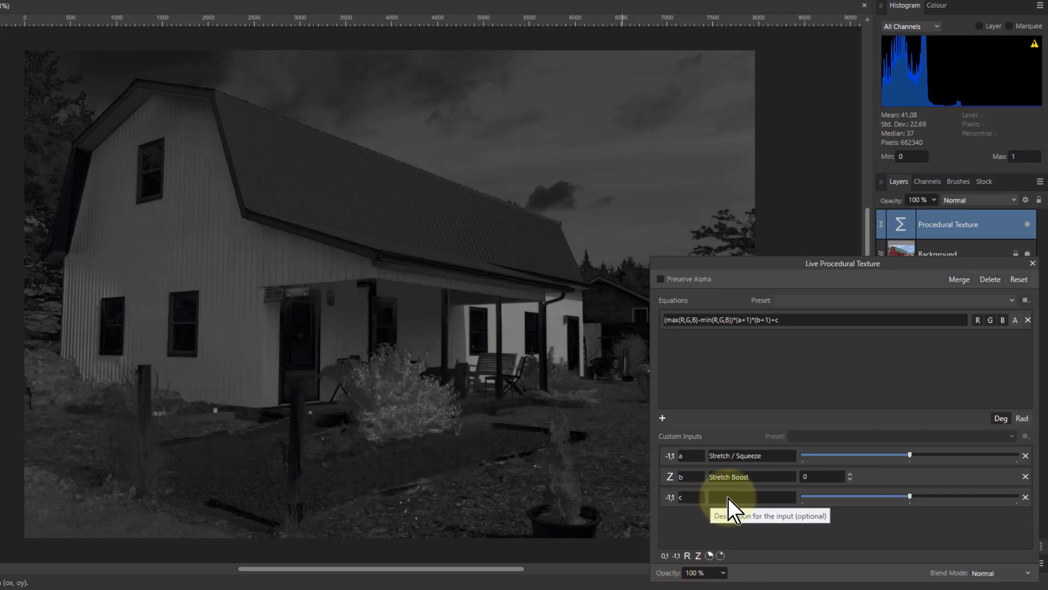
{"action": "mouse_move", "coordinate": [909, 496]}
{"action": "left_mouse_down"}
{"action": "mouse_move", "coordinate": [874, 496]}
{"action": "mouse_move", "coordinate": [910, 496]}
{"action": "left_mouse_up"}
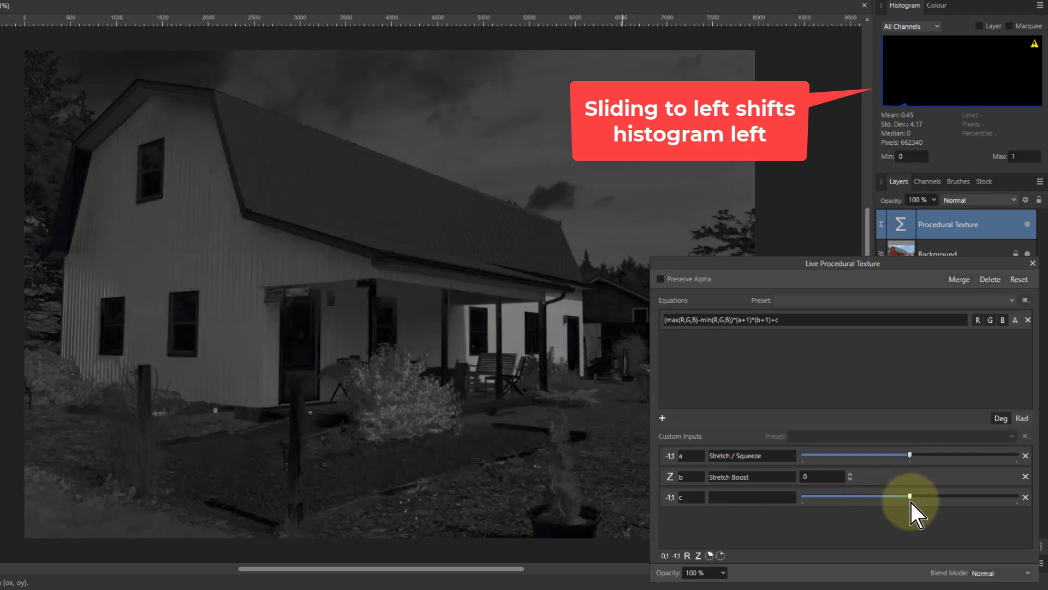
Step: Label input c 'Shift' and test its slider on the mask's brightness
{"action": "left_click", "coordinate": [757, 499]}
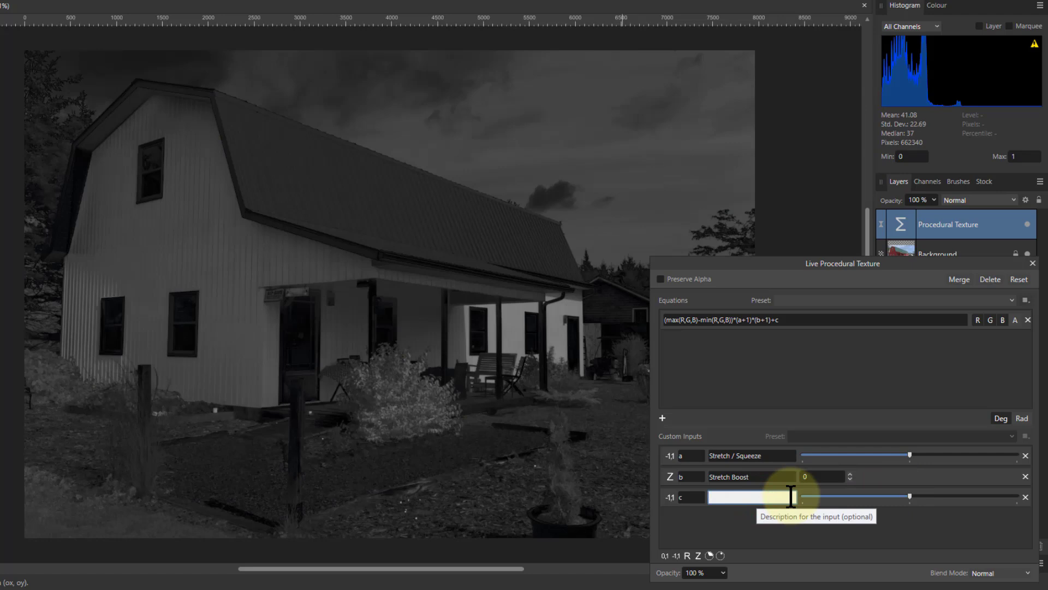
{"action": "type", "text": "Shift"}
{"action": "key", "text": "Return"}
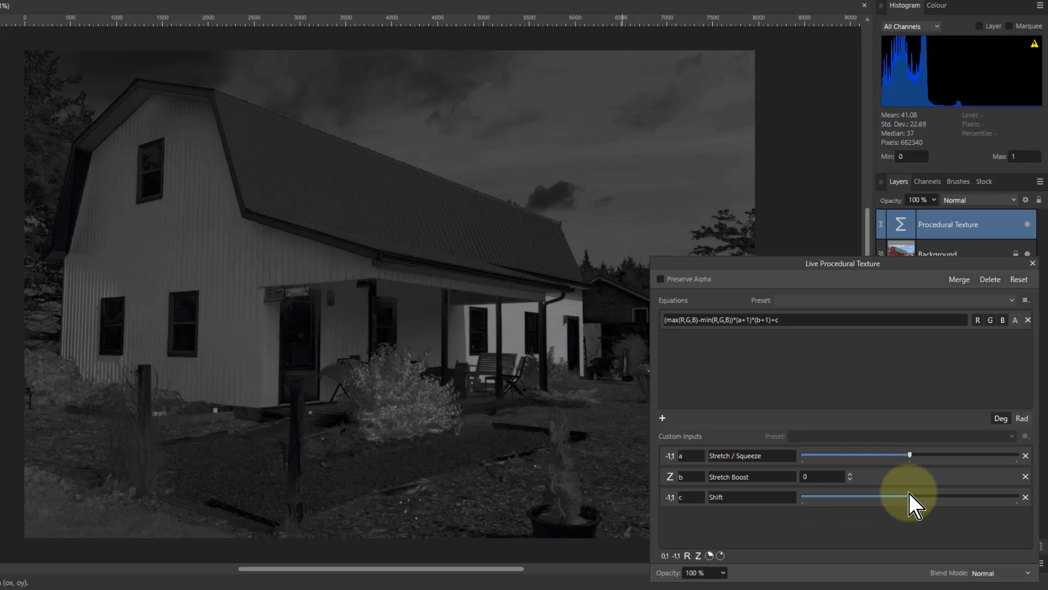
{"action": "mouse_move", "coordinate": [909, 493]}
{"action": "left_mouse_down"}
{"action": "mouse_move", "coordinate": [879, 500]}
{"action": "mouse_move", "coordinate": [955, 502]}
{"action": "mouse_move", "coordinate": [877, 502]}
{"action": "mouse_move", "coordinate": [910, 511]}
{"action": "left_mouse_up"}
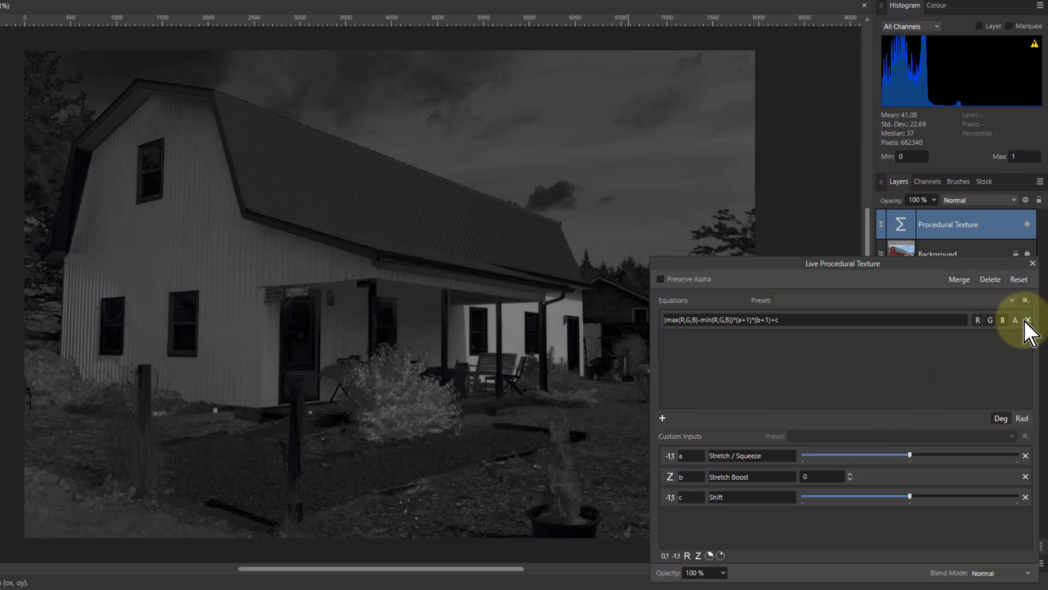
{"action": "left_click", "coordinate": [977, 320]}
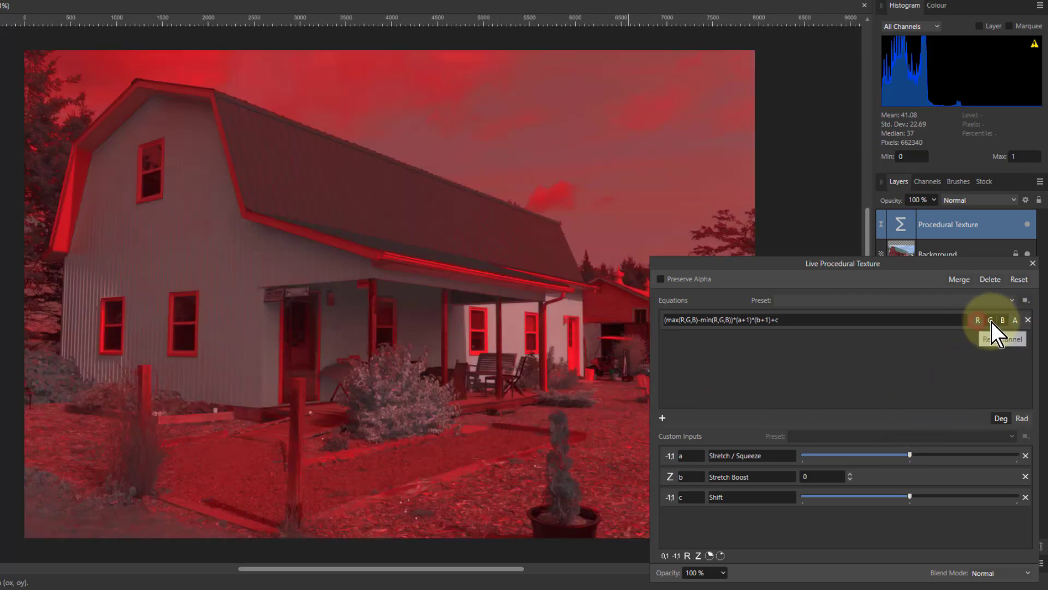
{"action": "left_click", "coordinate": [990, 321]}
{"action": "left_click", "coordinate": [1003, 322]}
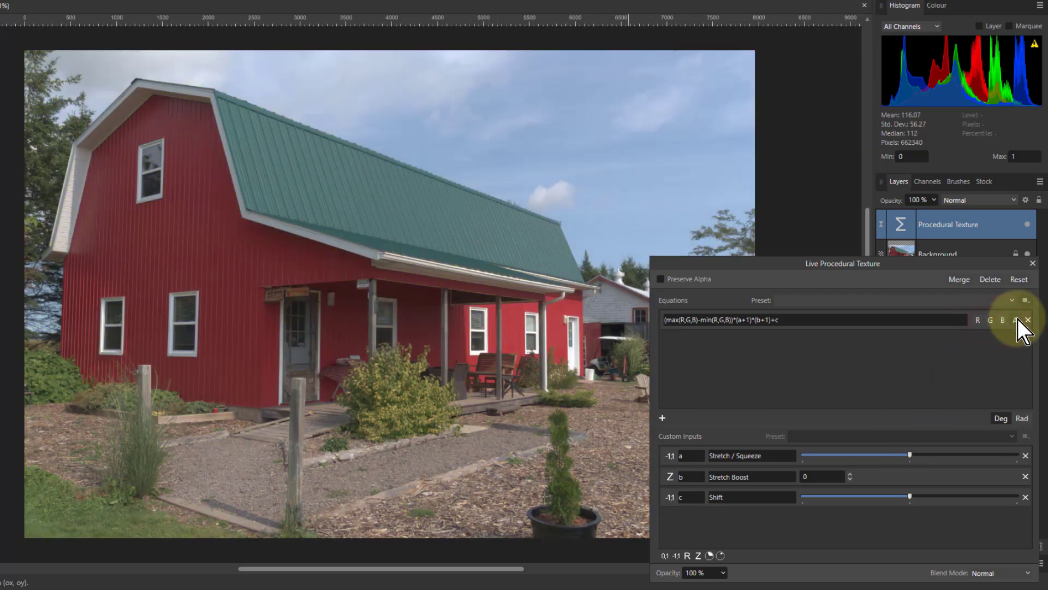
{"action": "left_click", "coordinate": [1016, 320]}
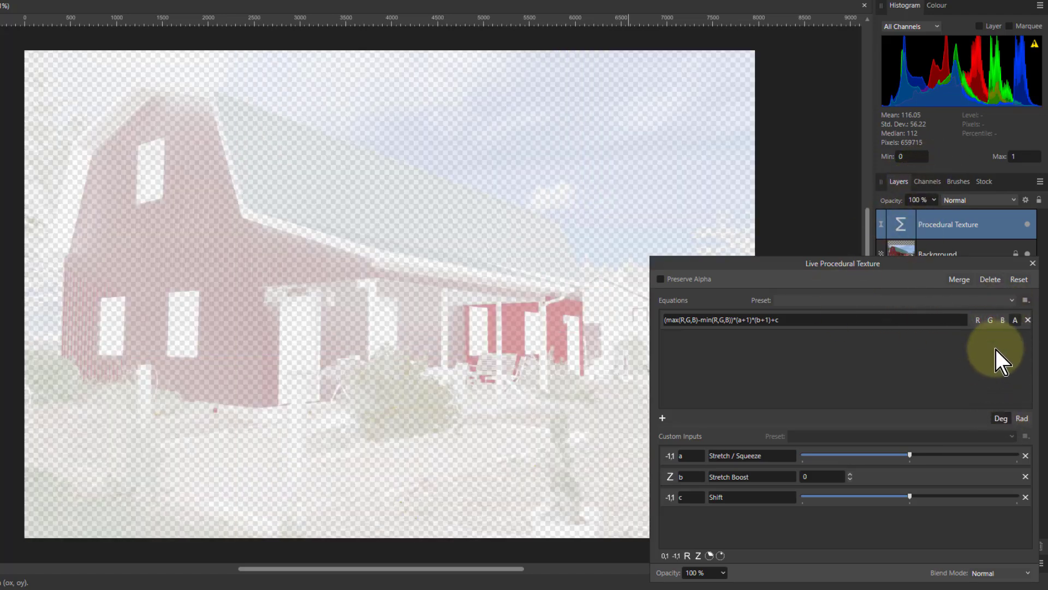
{"action": "left_click", "coordinate": [1017, 322]}
{"action": "left_click", "coordinate": [1004, 322]}
{"action": "left_click", "coordinate": [988, 323]}
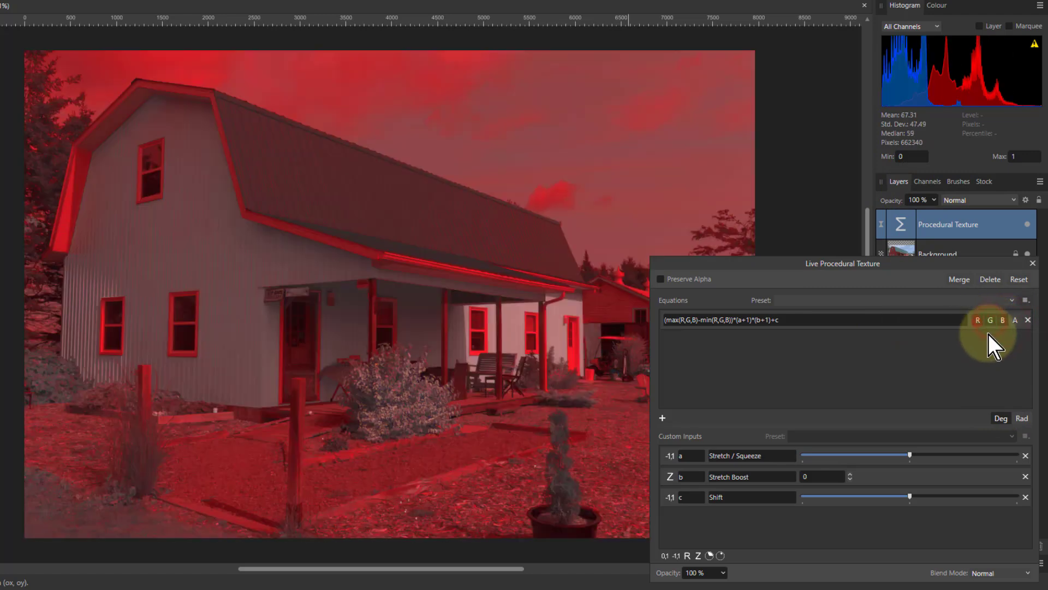
{"action": "left_click", "coordinate": [978, 320]}
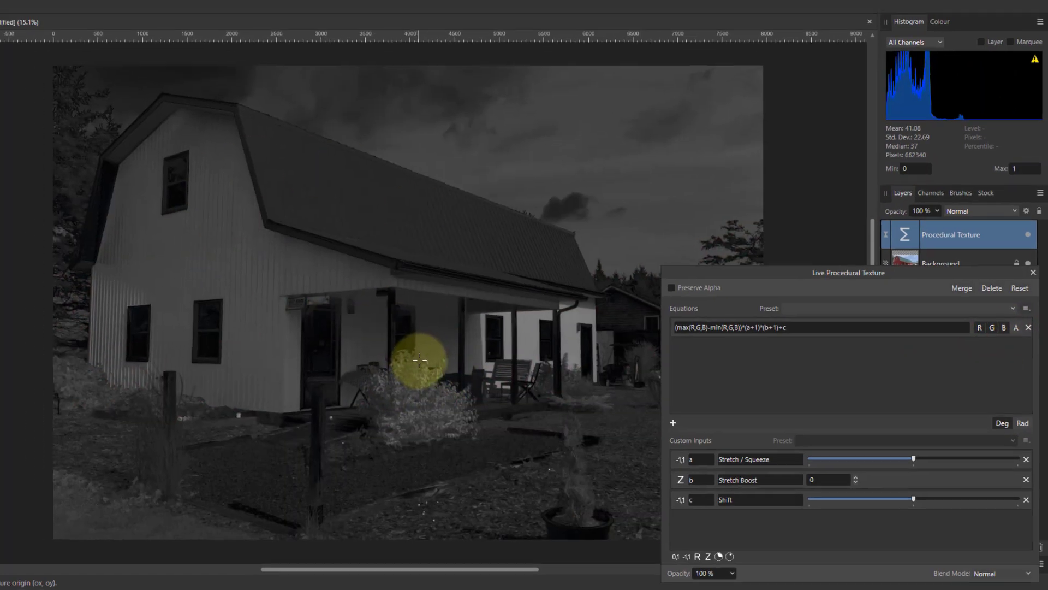